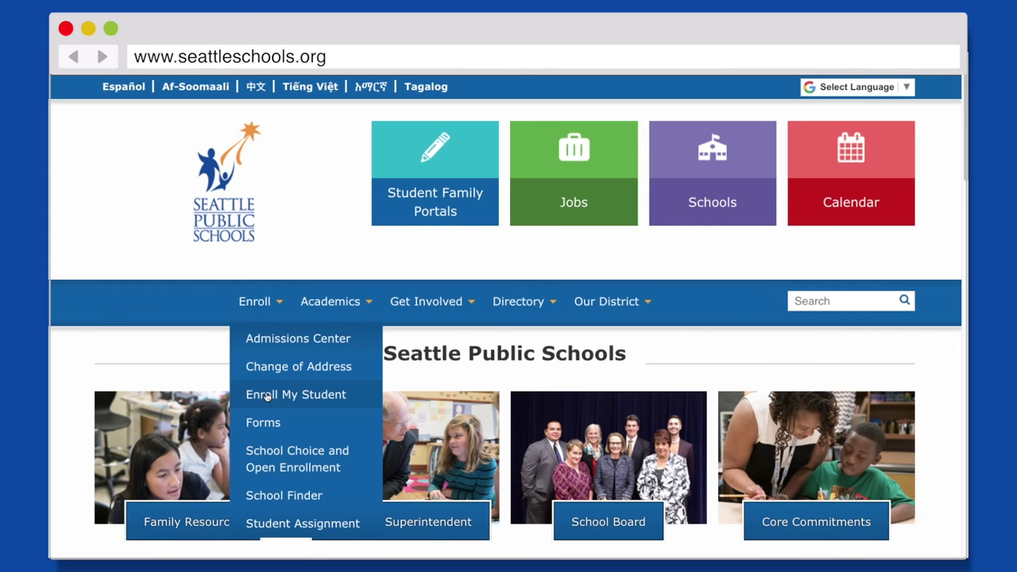
From Enroll My Student, expand Online Enrollment Registration and open the English registration sign-in page
left_click(267, 396)
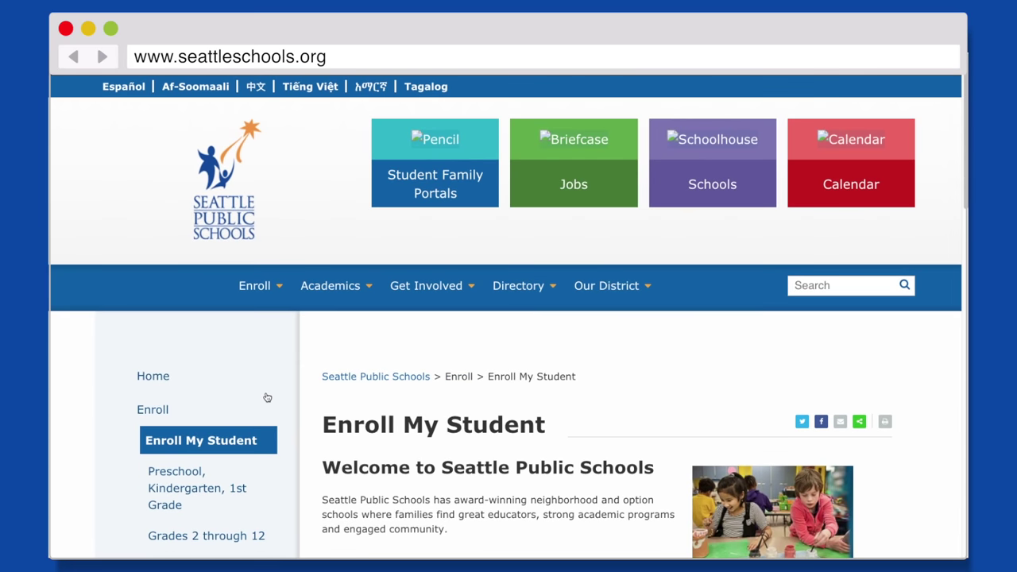
scroll(547, 428, "down", 6)
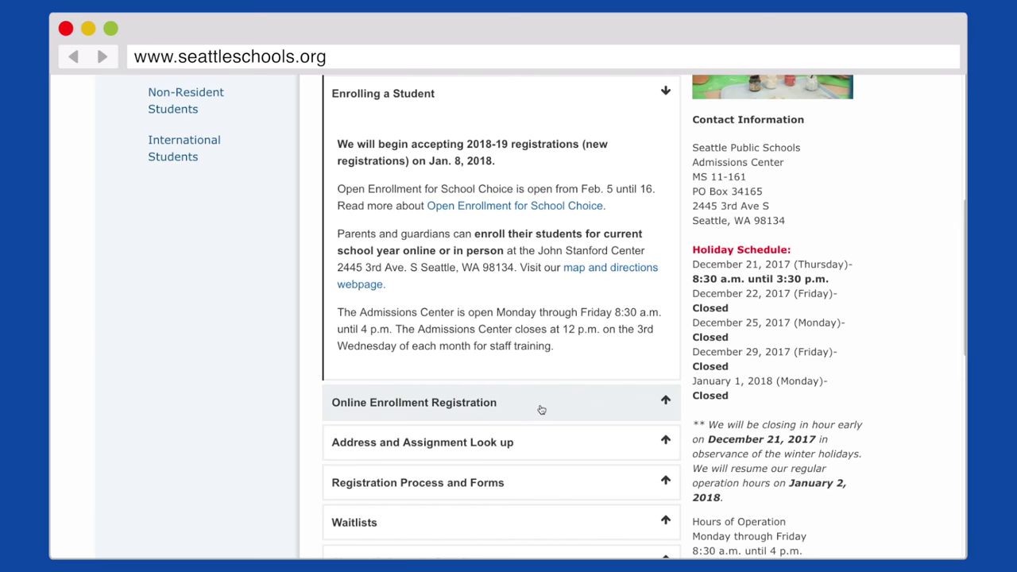
left_click(540, 409)
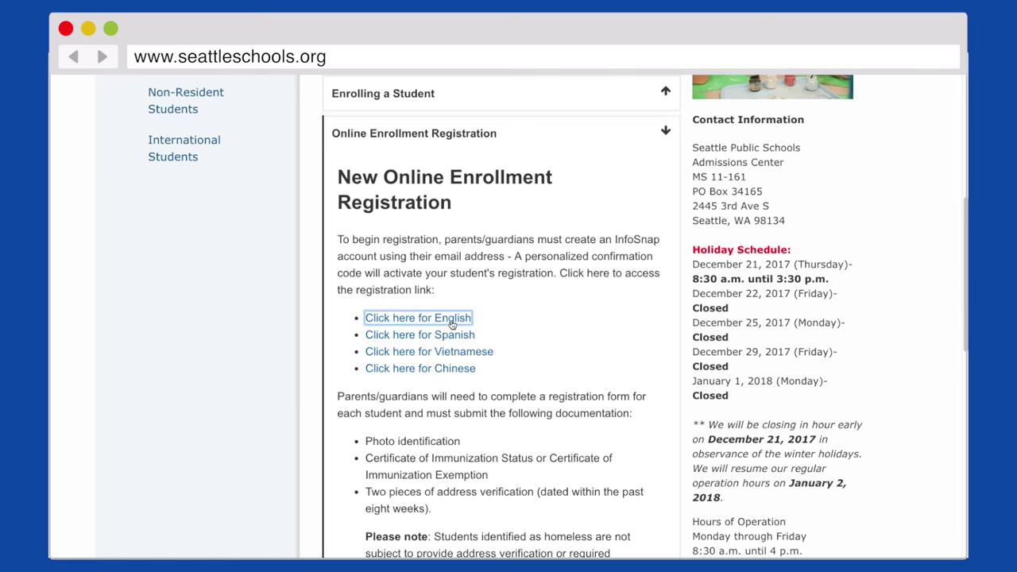
left_click(415, 320)
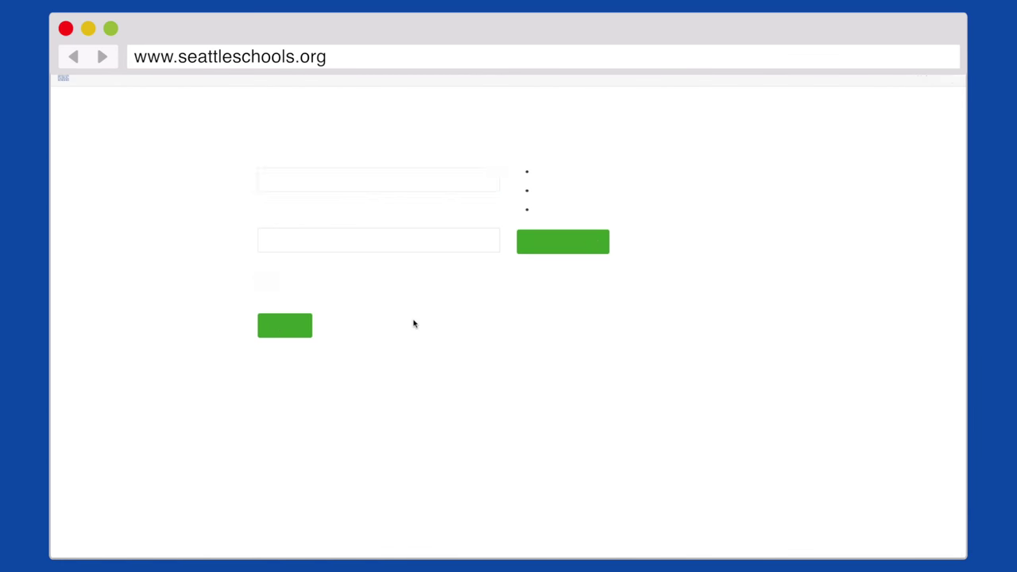
Create a new InfoSnap account, affirming the COPPA 13-or-older statement, to reach the Dashboard
left_click(545, 251)
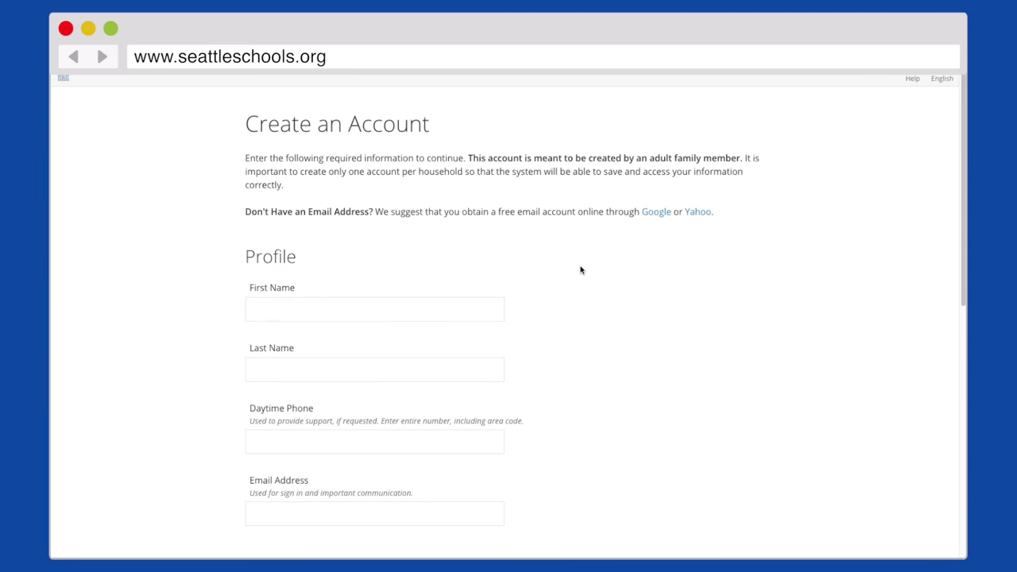
scroll(579, 268, "down", 2)
scroll(580, 270, "down", 10)
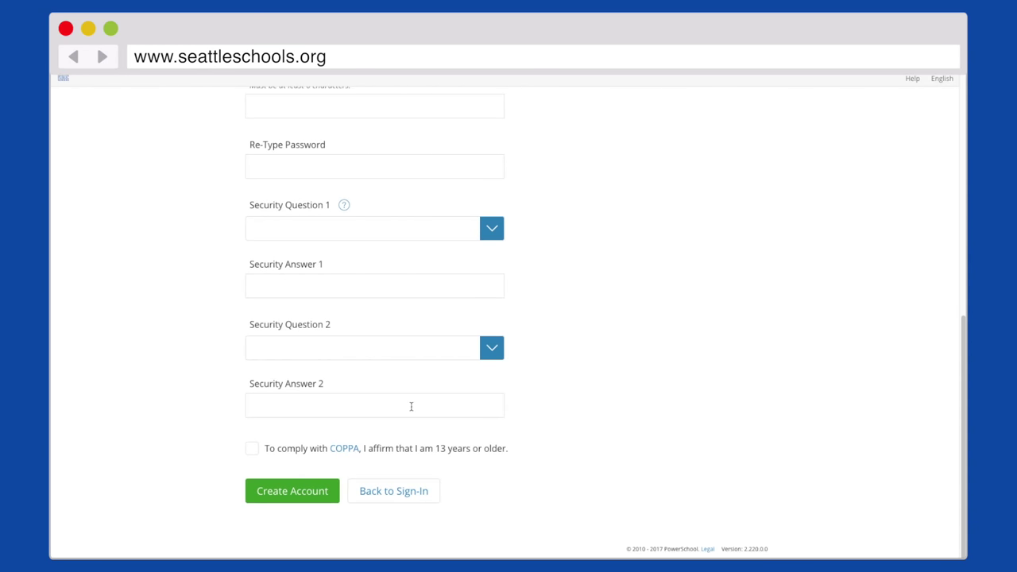
left_click(253, 450)
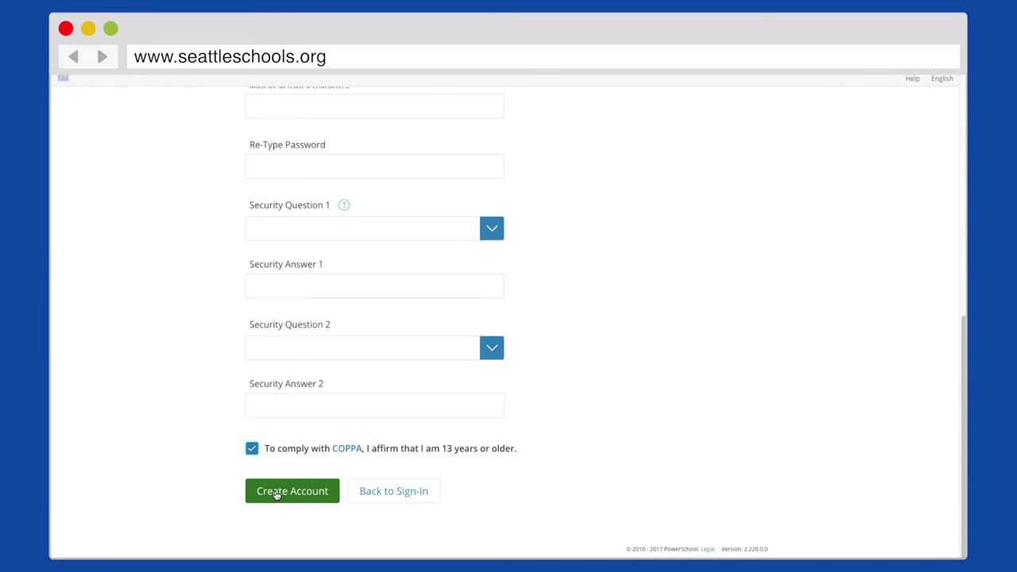
left_click(276, 493)
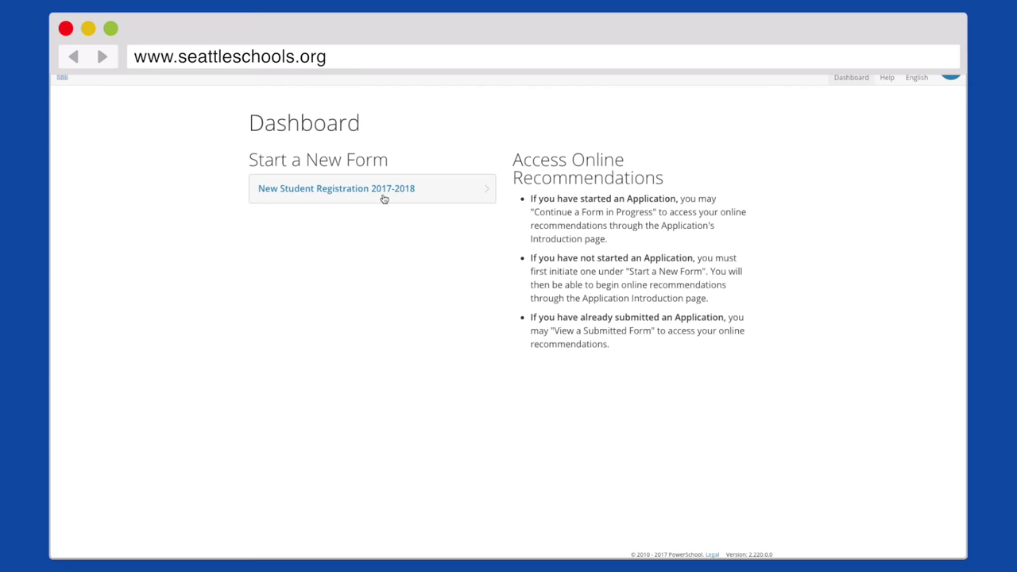
Start New Student Registration 2017-2018 and add the student with birth date 11/07/2007
left_click(384, 198)
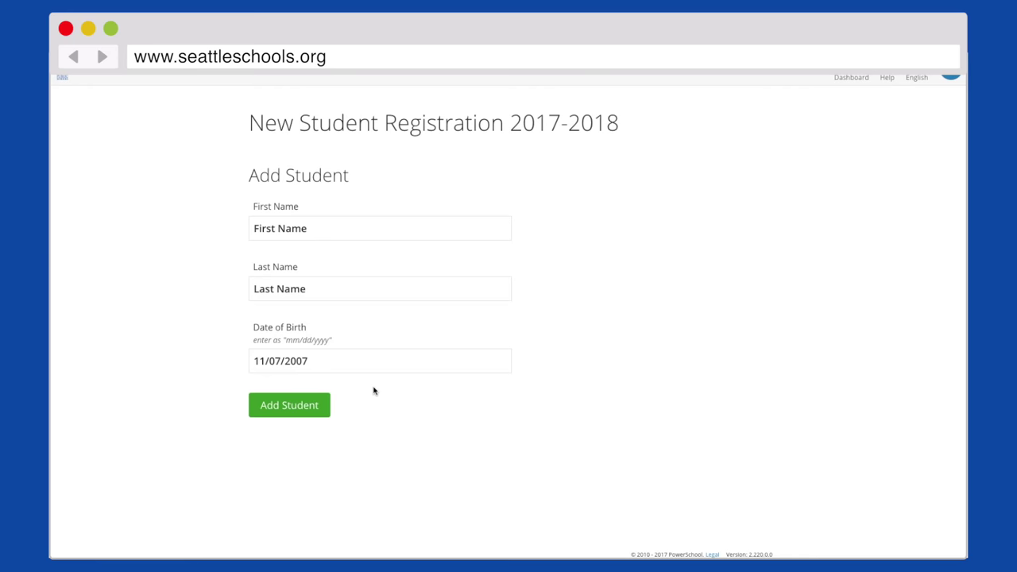
left_click(316, 406)
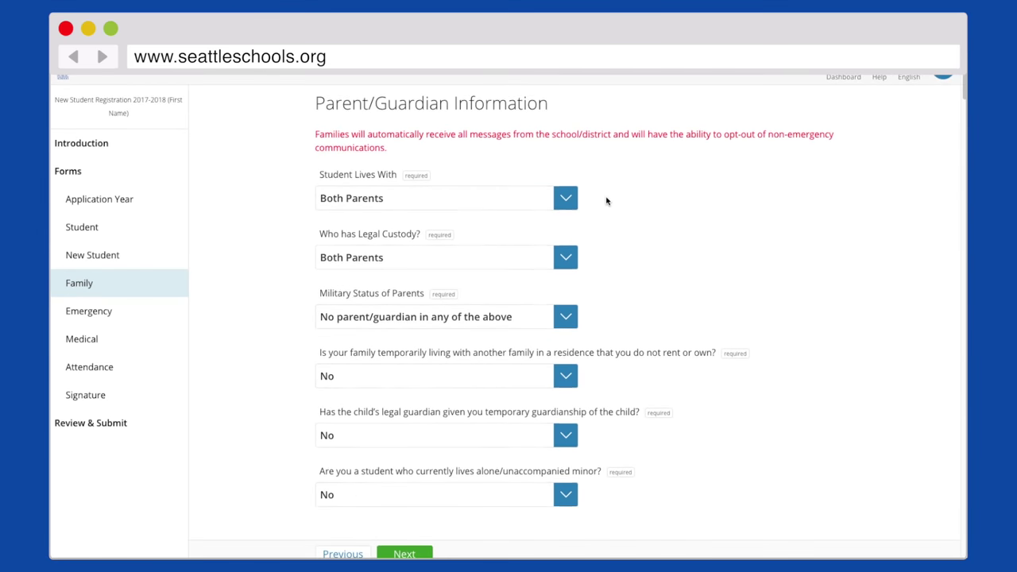
Scroll through the Family page's custody, guardian, language, address and contact fields
scroll(607, 201, "down", 2)
scroll(606, 200, "down", 3)
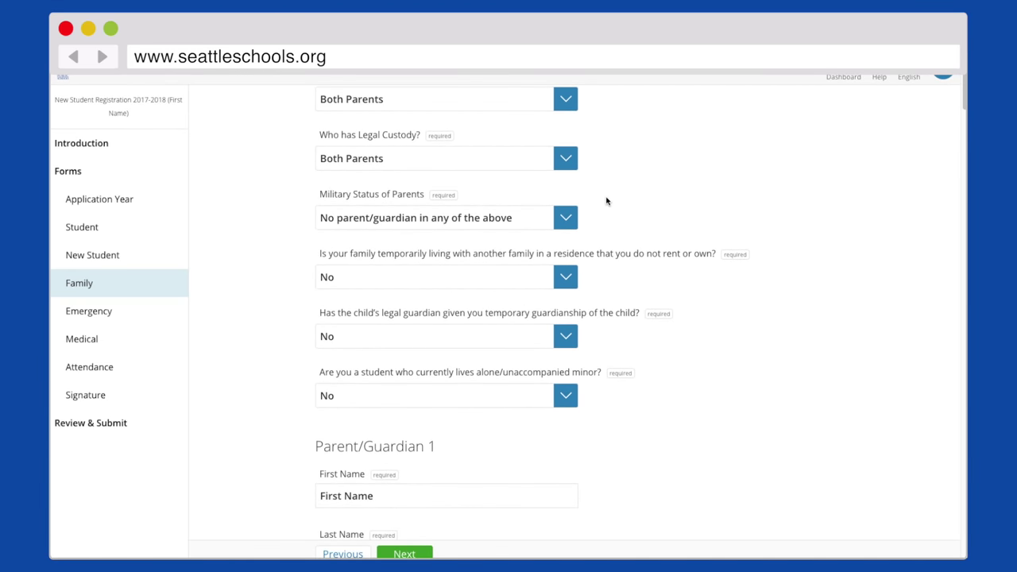
scroll(606, 200, "down", 10)
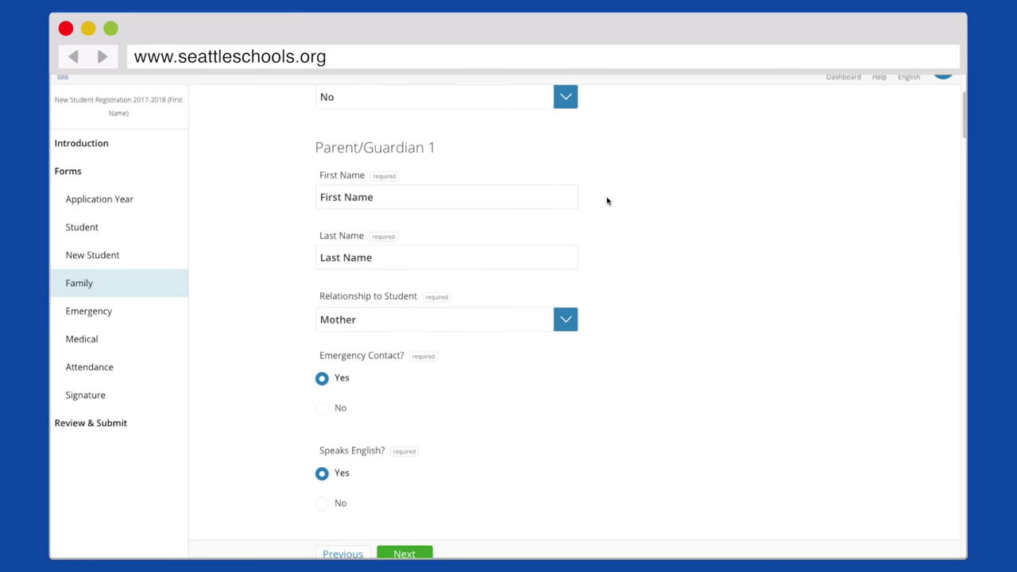
scroll(607, 200, "down", 7)
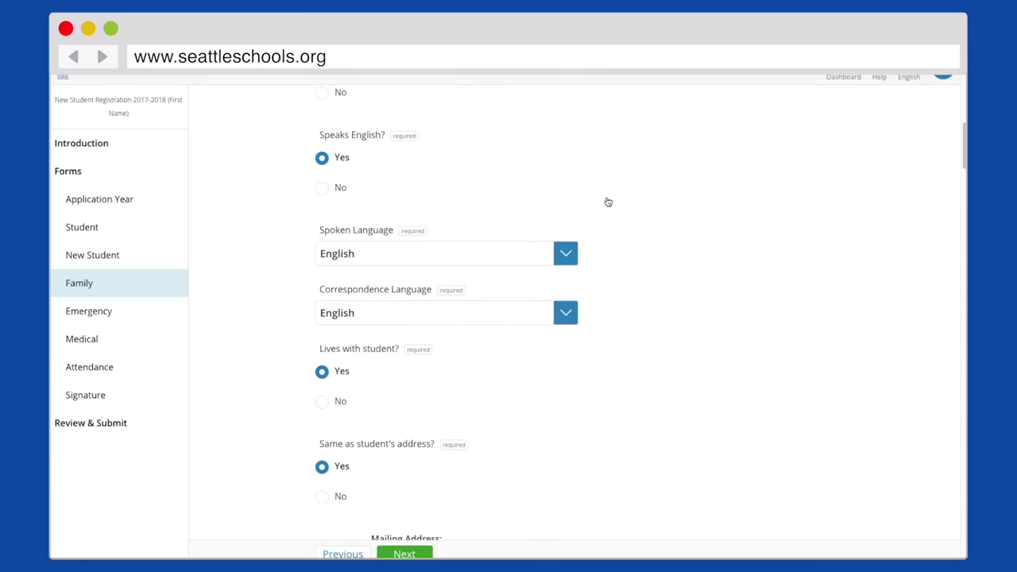
scroll(606, 200, "down", 6)
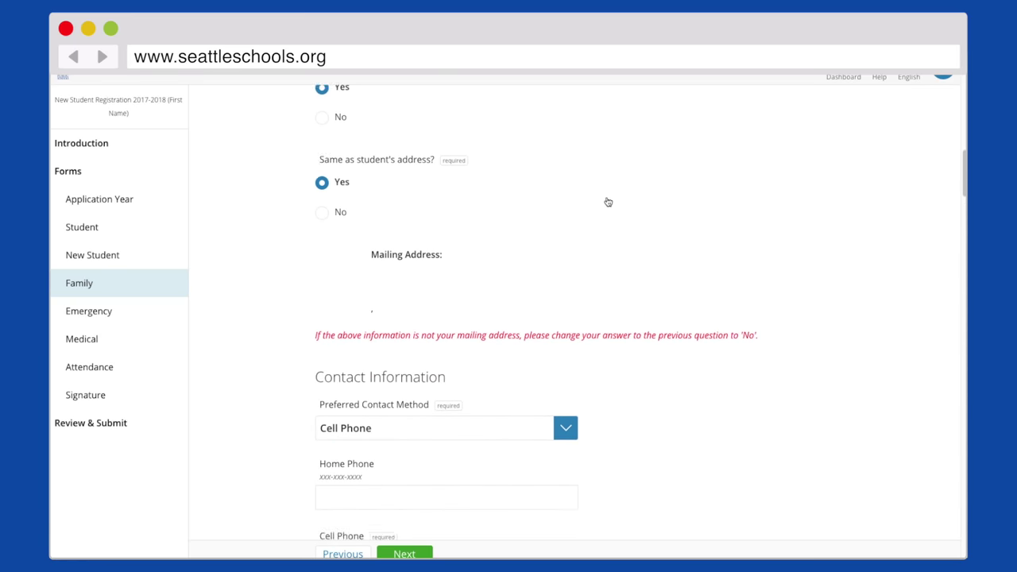
scroll(606, 200, "down", 3)
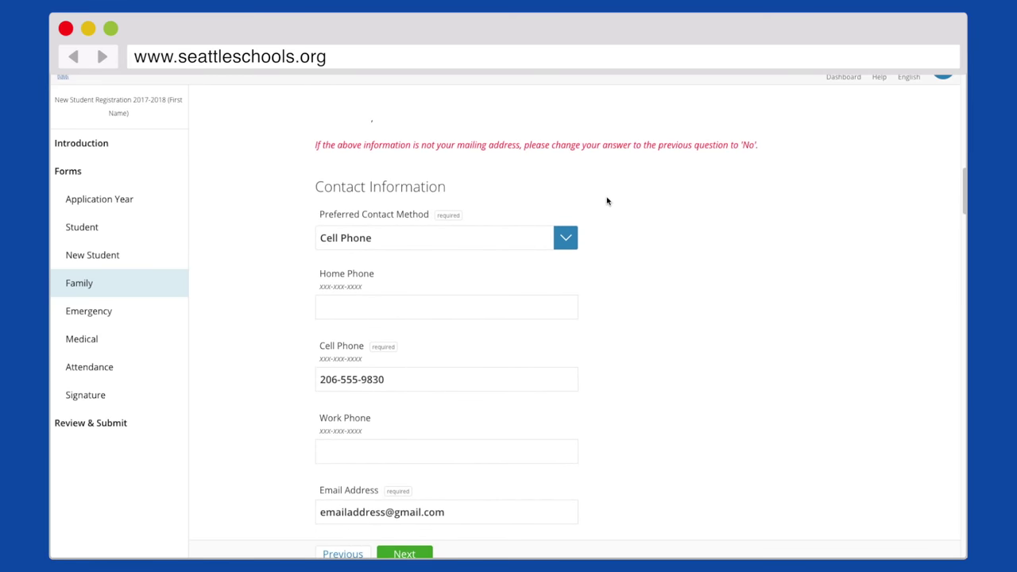
scroll(606, 200, "up", 10)
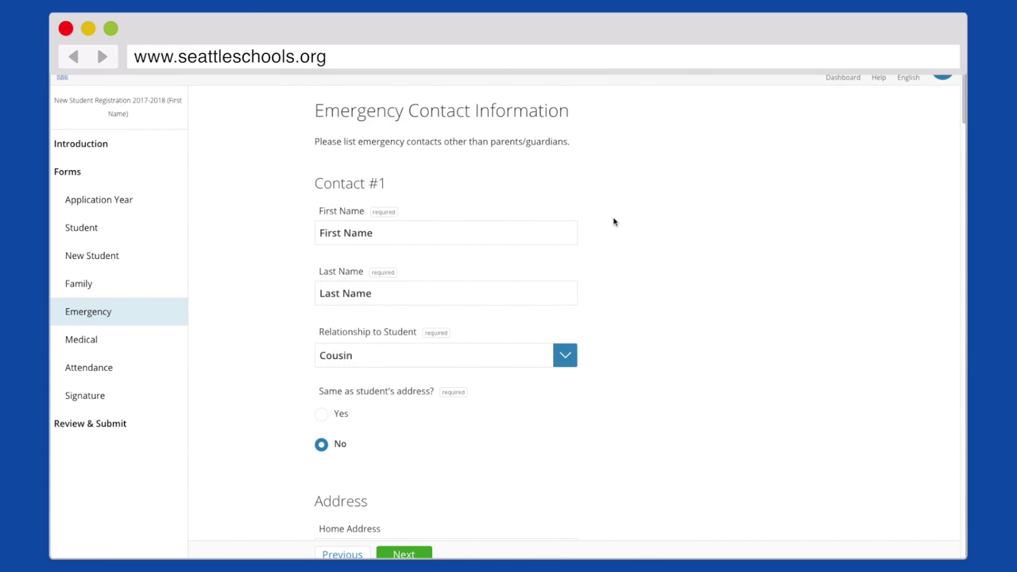
Scroll through the Emergency page's Contact #1 and Contact #2 details
scroll(614, 222, "down", 6)
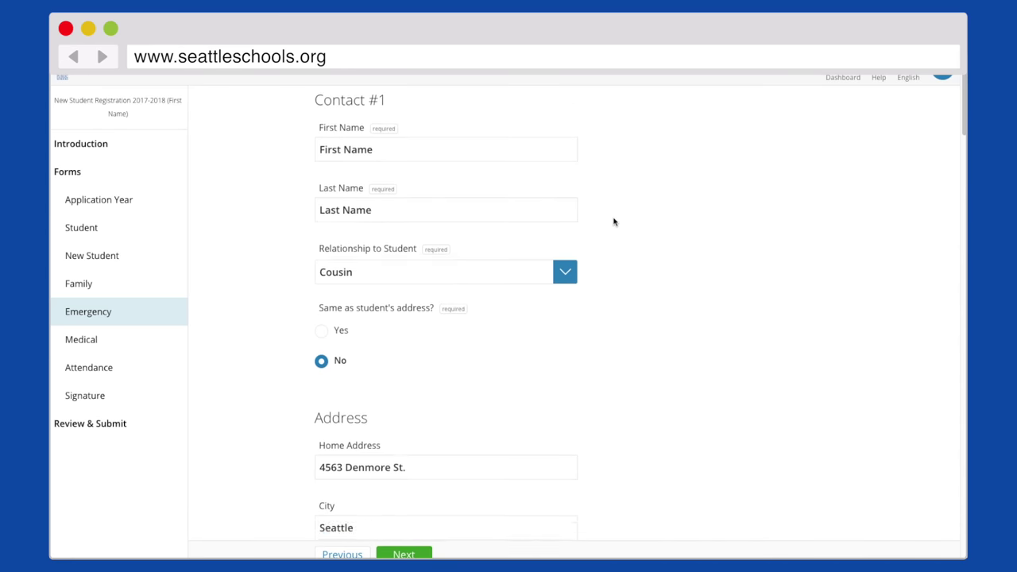
scroll(613, 222, "down", 5)
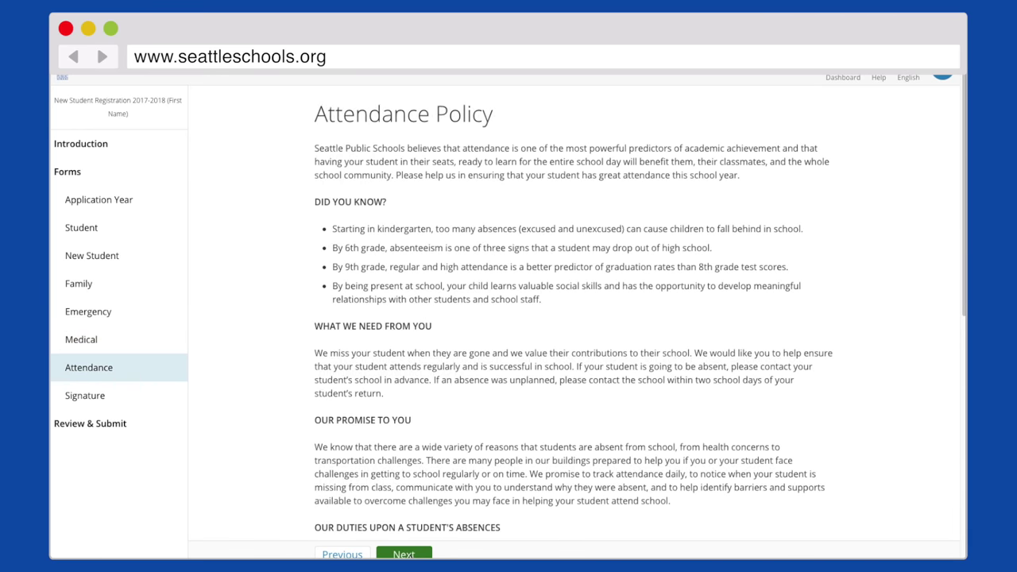
Read the attendance policy, continue past the signature to Review & Submit, then save and sign out
scroll(506, 444, "down", 4)
scroll(506, 444, "down", 3)
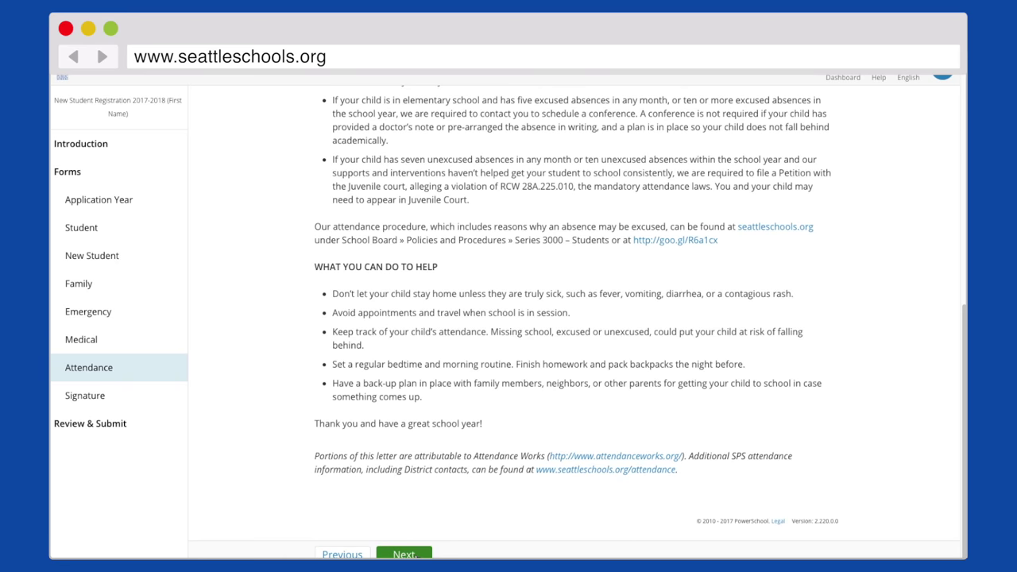
left_click(404, 554)
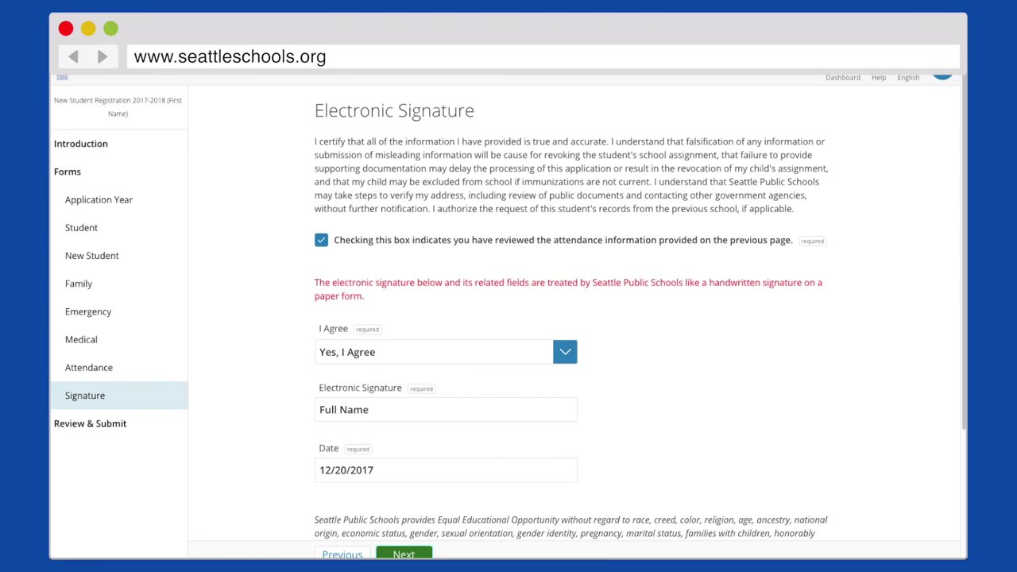
left_click(403, 554)
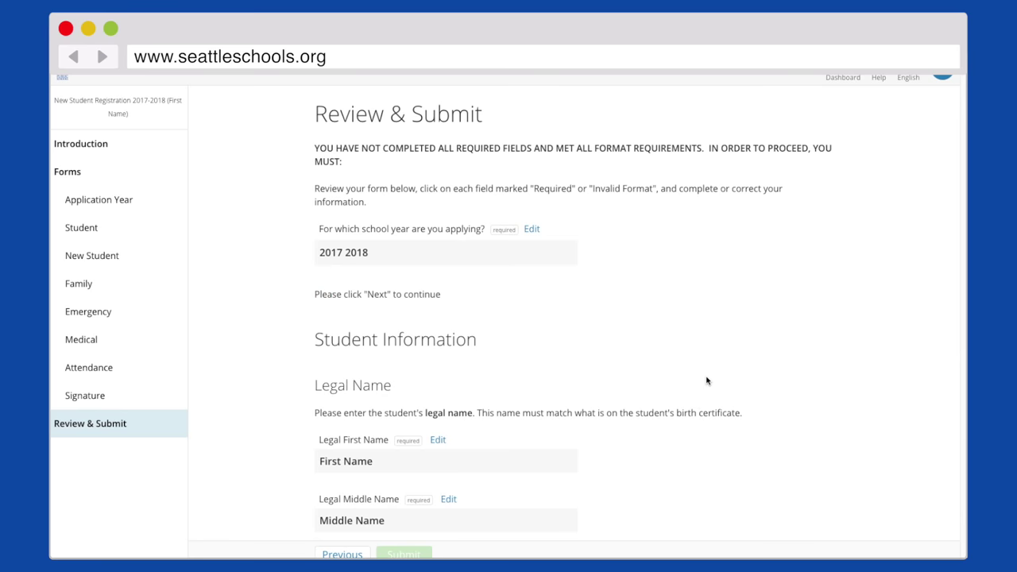
left_click(946, 77)
left_click(892, 135)
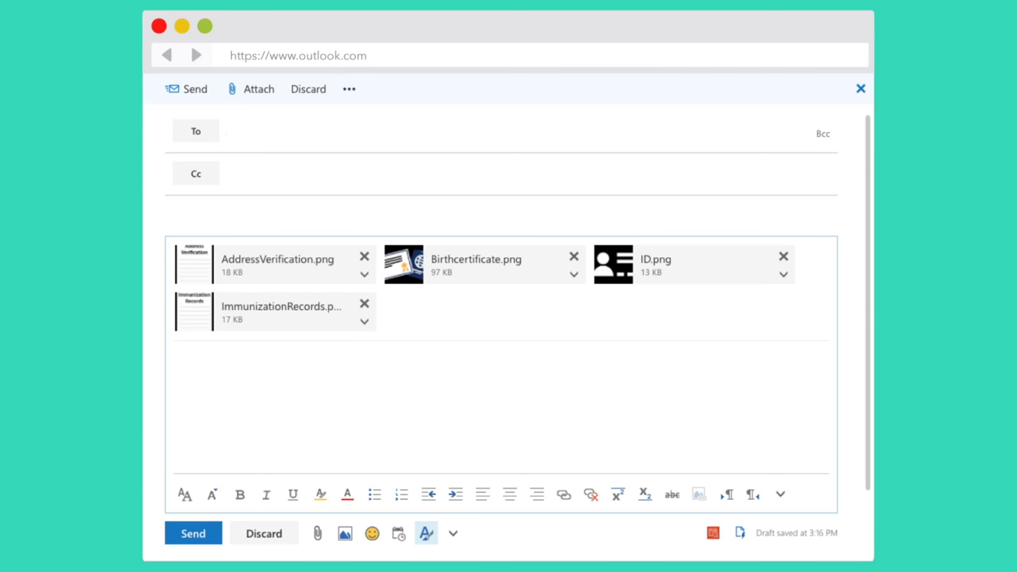
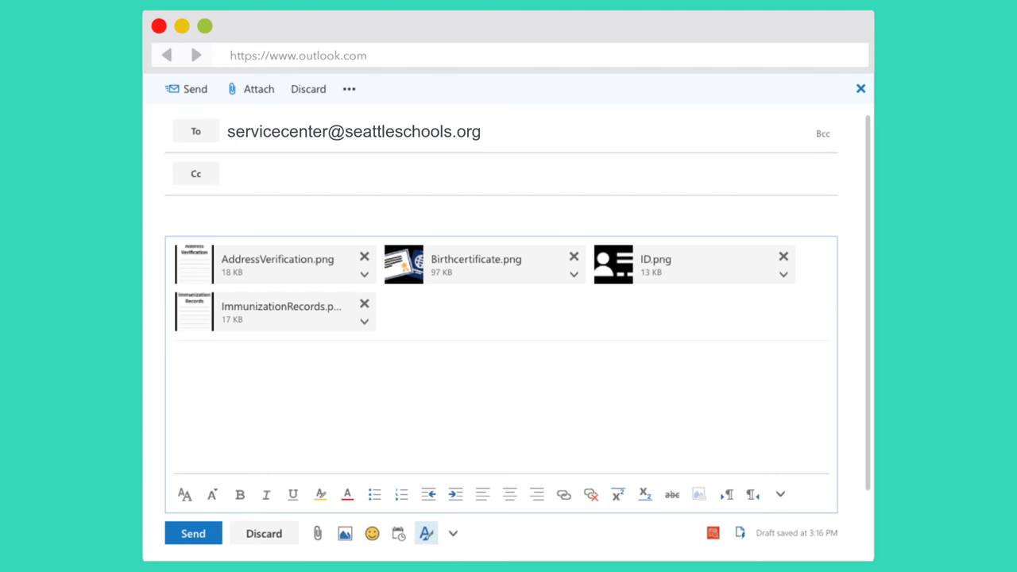
Address the draft to the service center with subject 'Registration Documents' and a note giving the student's name and birthday
type("Registration Documents")
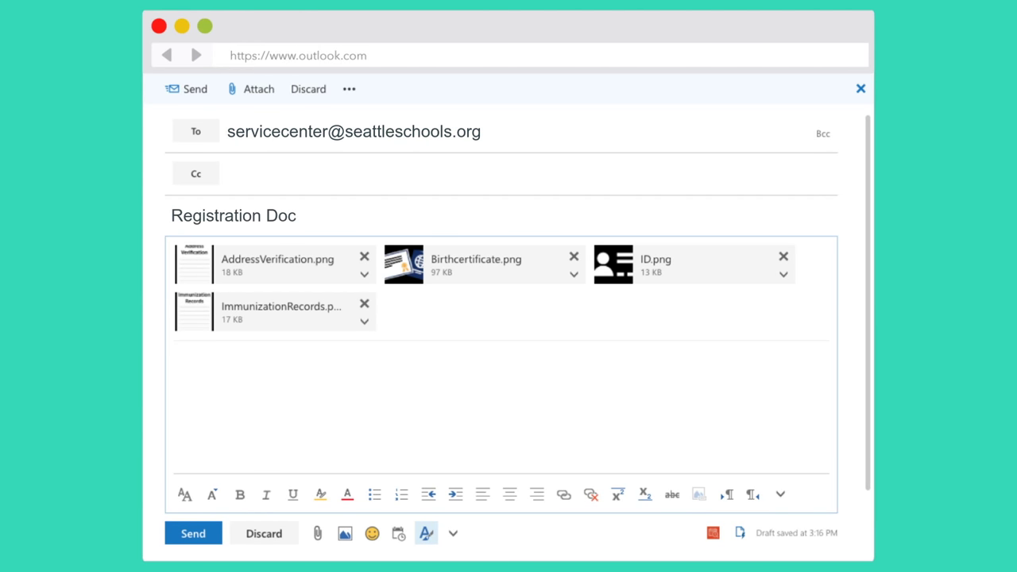
left_click(175, 355)
type("I have attached the documents for John Smith. His birthday is 11/12/2007.")
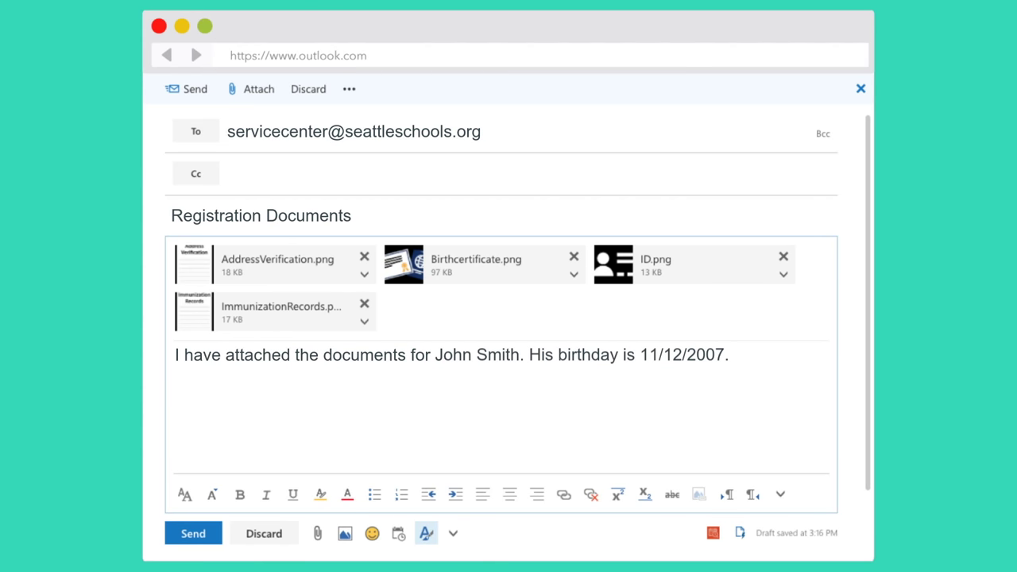